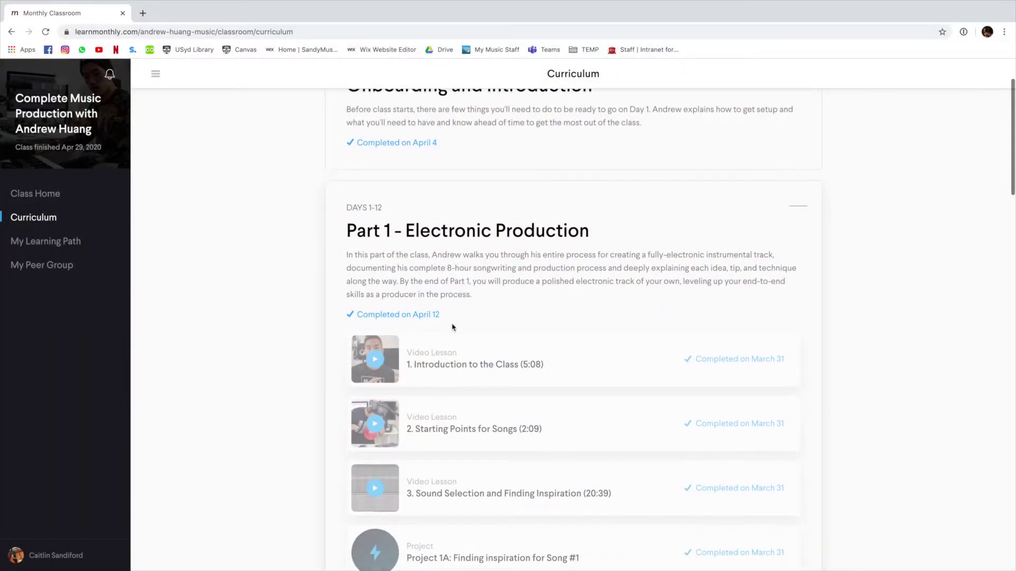
# Step: Scroll the curriculum down to the completed Part 1 - Electronic Production lessons
pyautogui.scroll(-4, 281, 384)
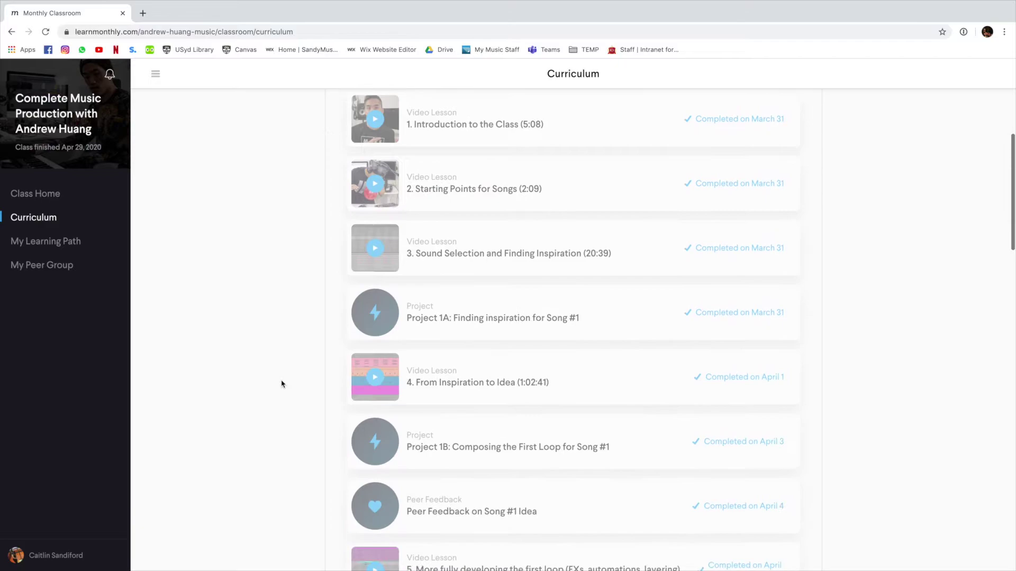
pyautogui.scroll(-8, 281, 384)
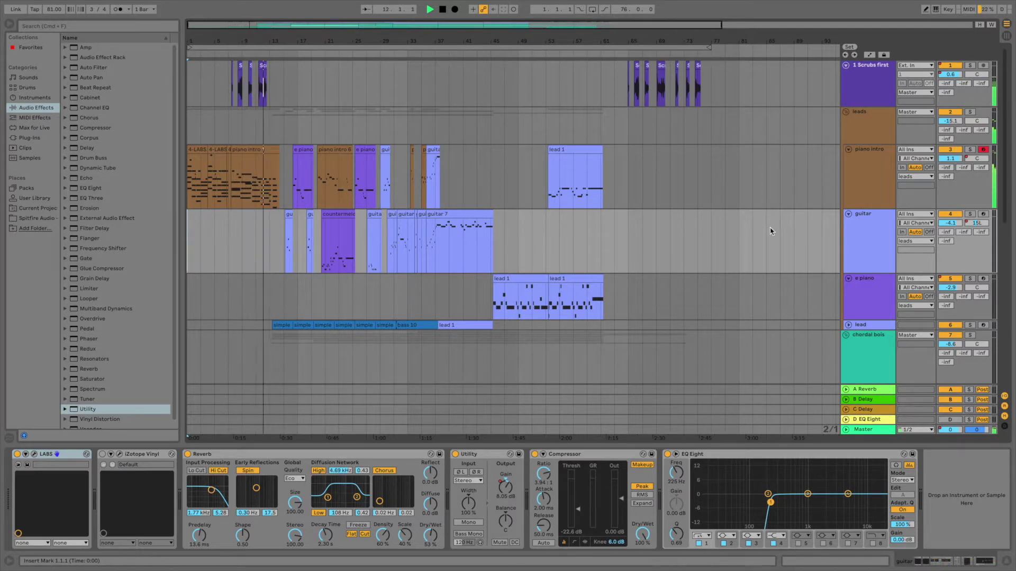
# Step: Inspect device chains from the 808 Core Kit track up to the guitar, then browse another project's drum tracks
pyautogui.scroll(-15, 770, 231)
pyautogui.click(862, 307)
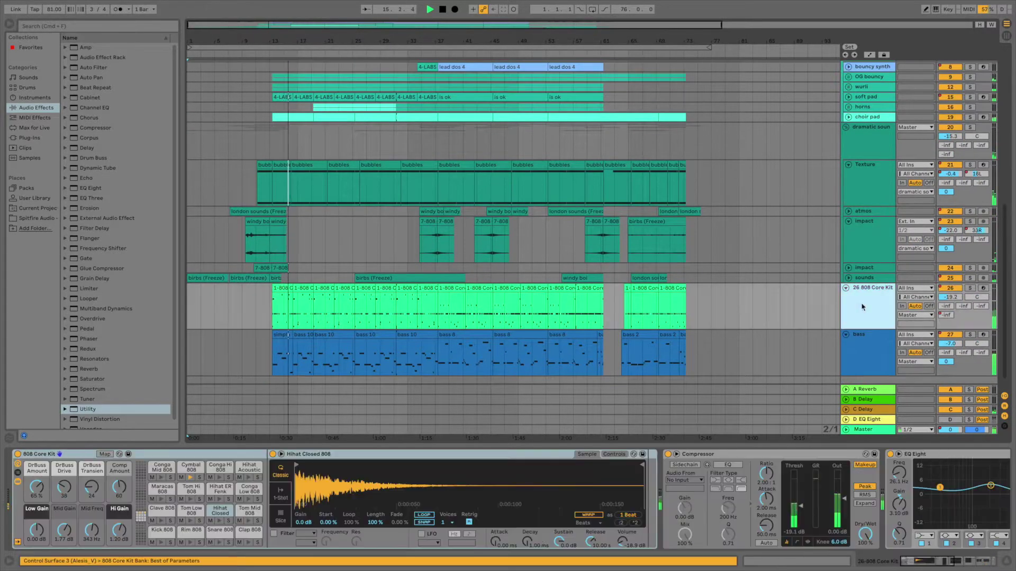
pyautogui.press('Up')
pyautogui.press('Up')
pyautogui.press('Up')
pyautogui.press('Up')
pyautogui.press('Up')
pyautogui.press('Up')
pyautogui.press('Up')
pyautogui.press('Up')
pyautogui.press('Up')
pyautogui.press('Up')
pyautogui.press('Up')
pyautogui.press('Up')
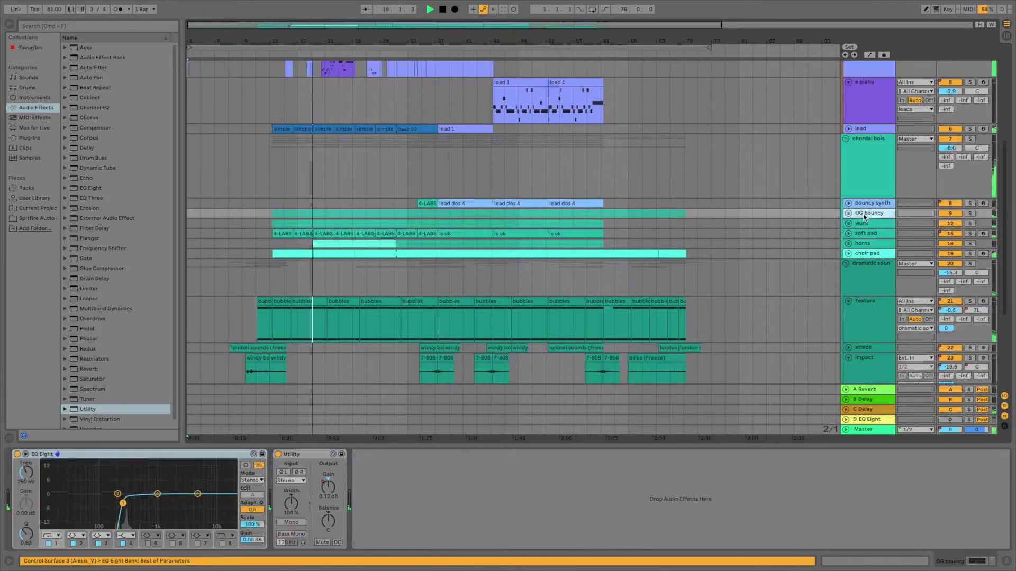
pyautogui.press('Up')
pyautogui.press('Up')
pyautogui.press('Up')
pyautogui.press('Up')
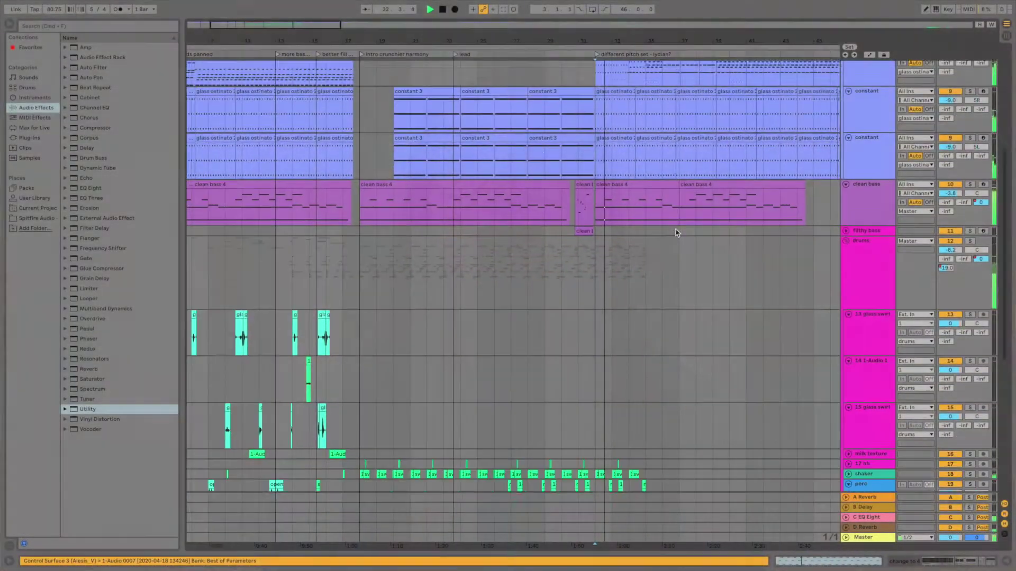
pyautogui.scroll(-5, 676, 230)
pyautogui.scroll(-3, 676, 230)
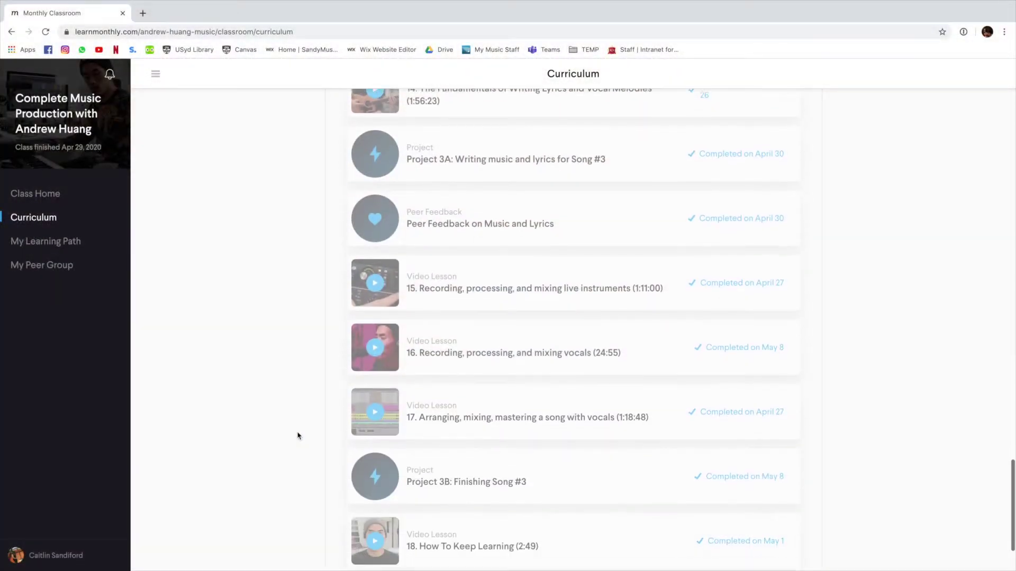
pyautogui.scroll(-2, 297, 436)
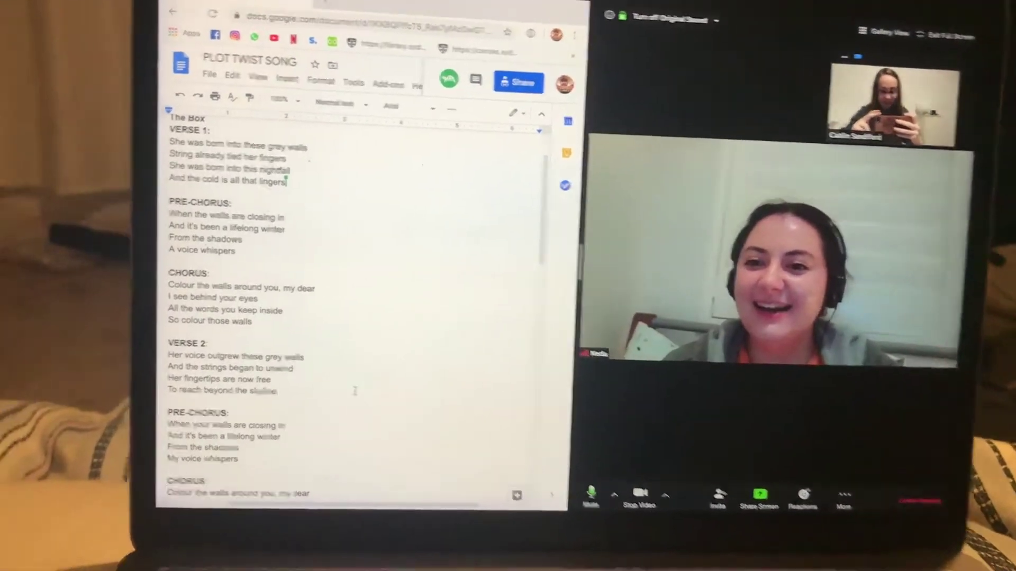
pyautogui.scroll(-10, 515, 428)
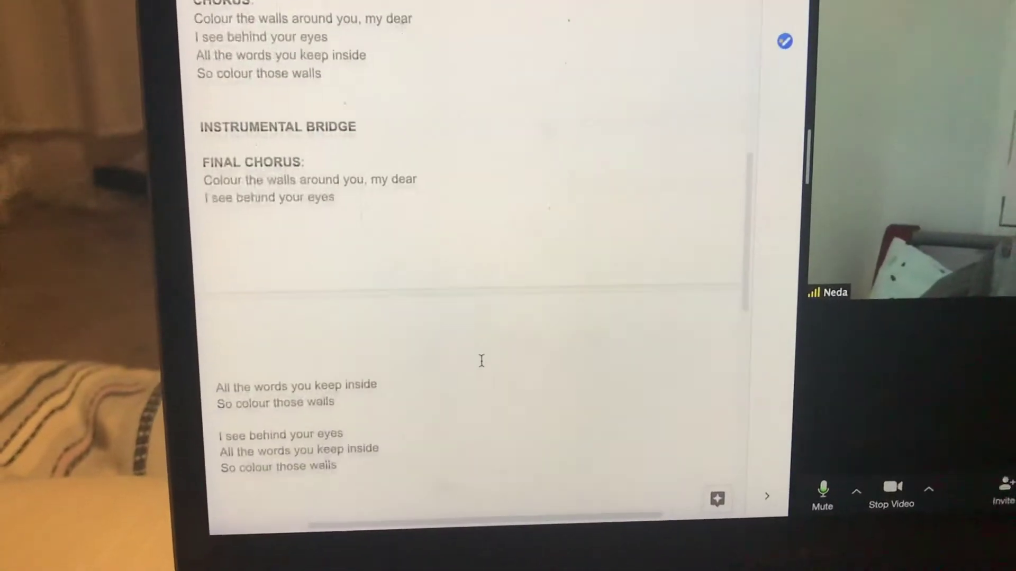
pyautogui.scroll(10, 489, 389)
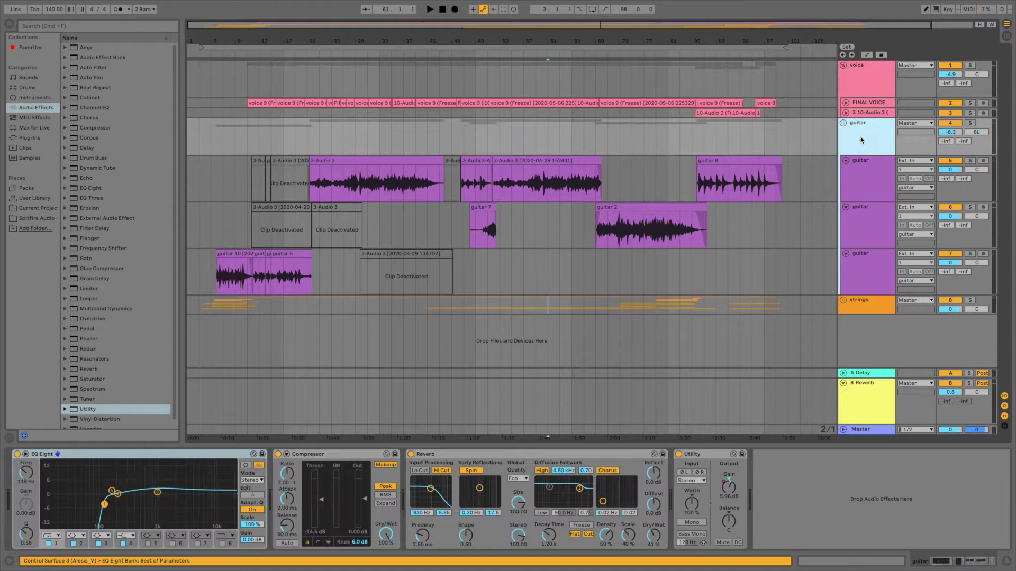
# Step: Inspect the device chains of the three guitar takes
pyautogui.click(860, 176)
pyautogui.click(862, 221)
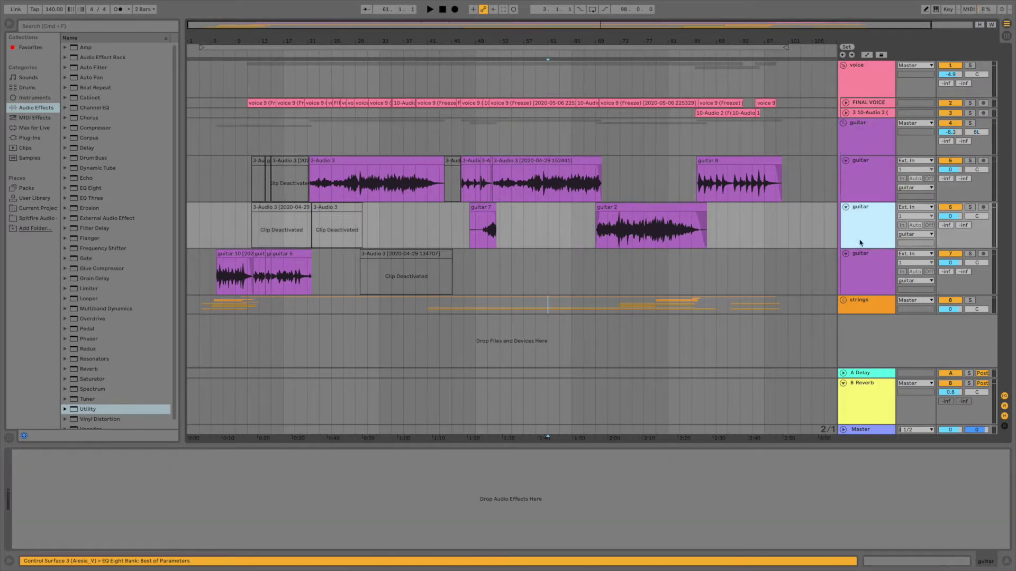
pyautogui.click(858, 270)
# Step: Unfold the strings and cello groups and check the cello group's reverb, compressor and utility
pyautogui.click(843, 300)
pyautogui.scroll(-1, 846, 318)
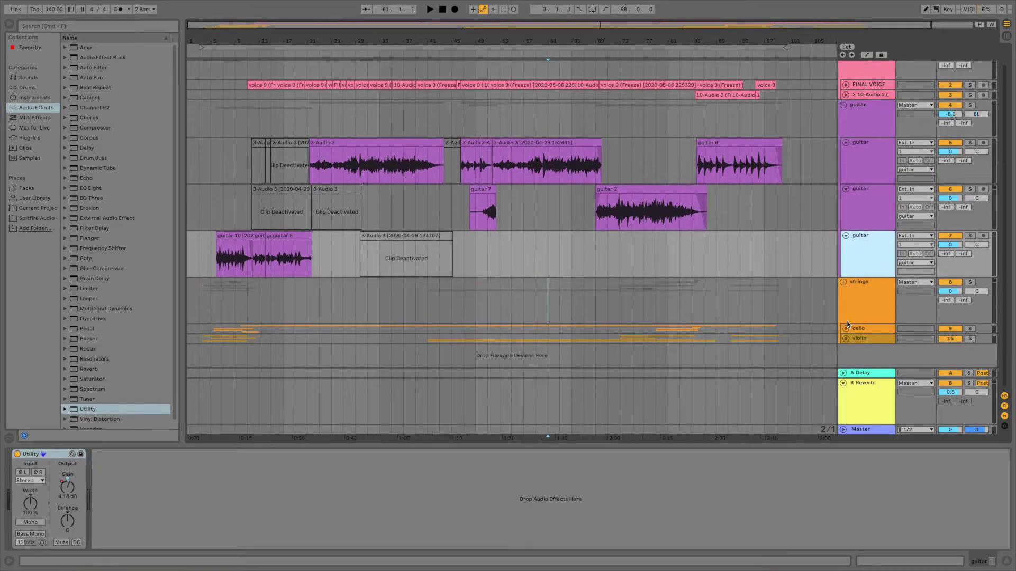
pyautogui.click(845, 328)
pyautogui.scroll(-8, 873, 284)
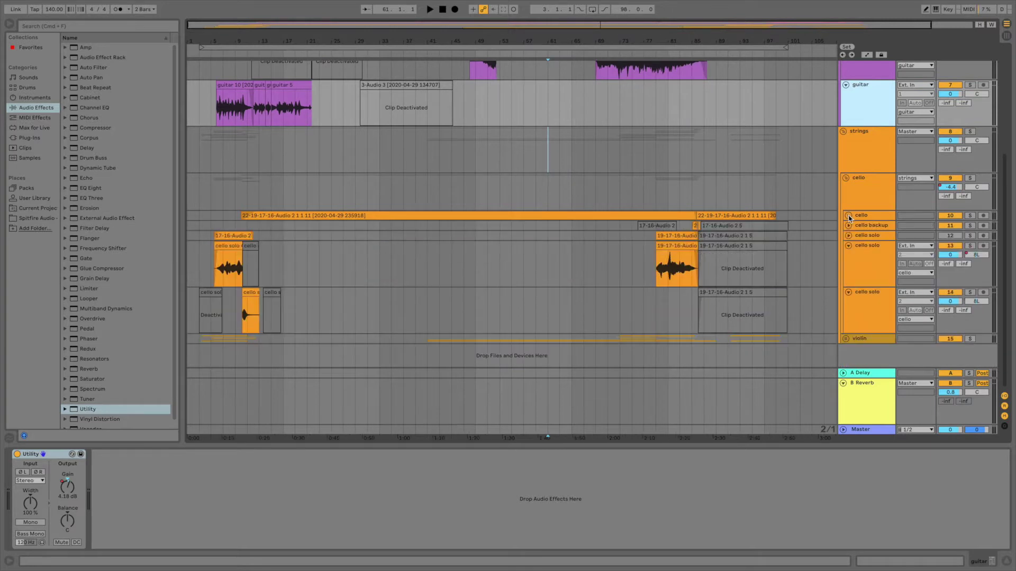
pyautogui.click(868, 201)
pyautogui.click(859, 306)
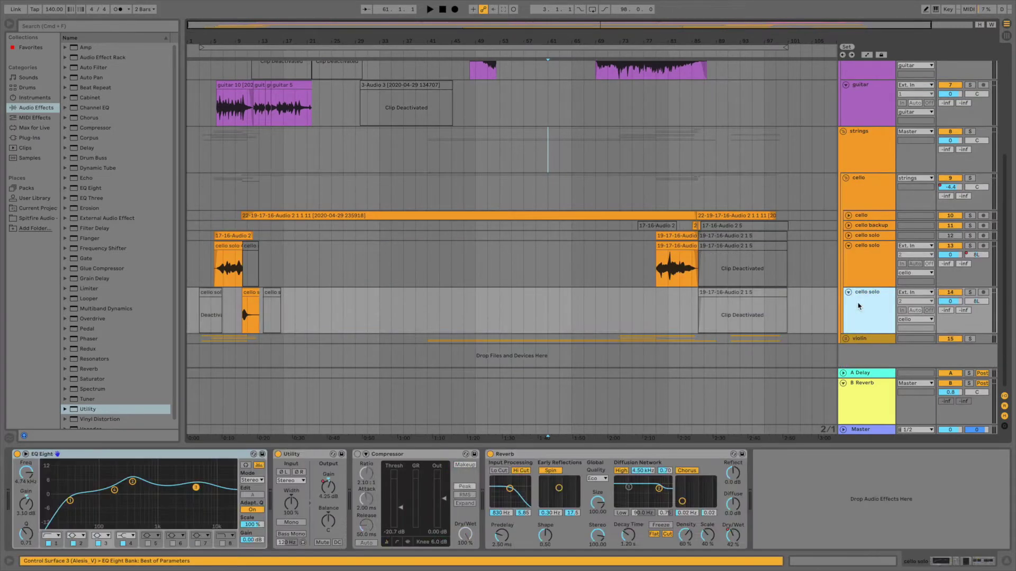
# Step: Unfold the violin group and inspect each violin track's devices and the 19 Group bus
pyautogui.click(845, 339)
pyautogui.scroll(-8, 868, 290)
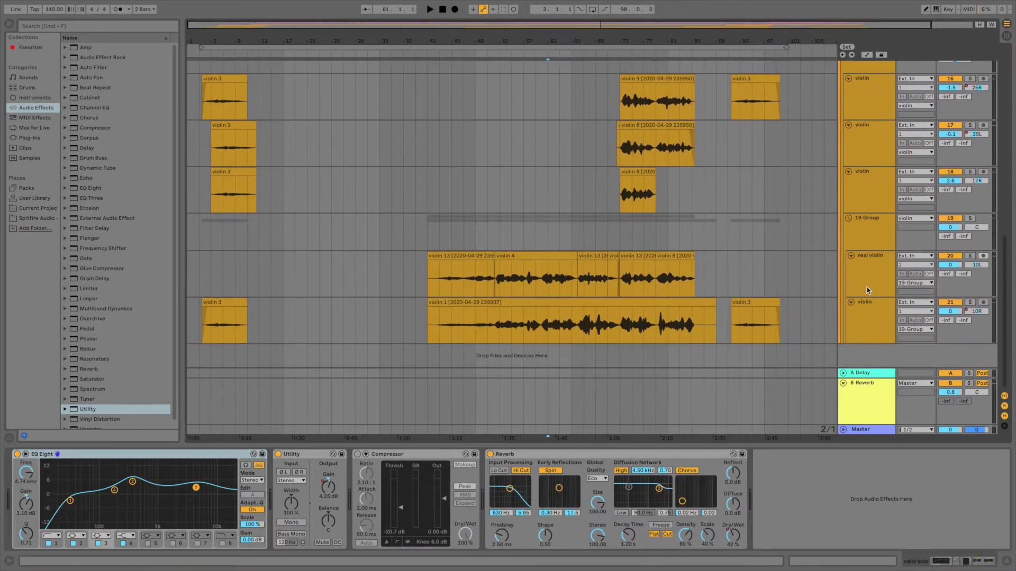
pyautogui.scroll(1, 867, 290)
pyautogui.click(861, 150)
pyautogui.click(861, 185)
pyautogui.click(862, 221)
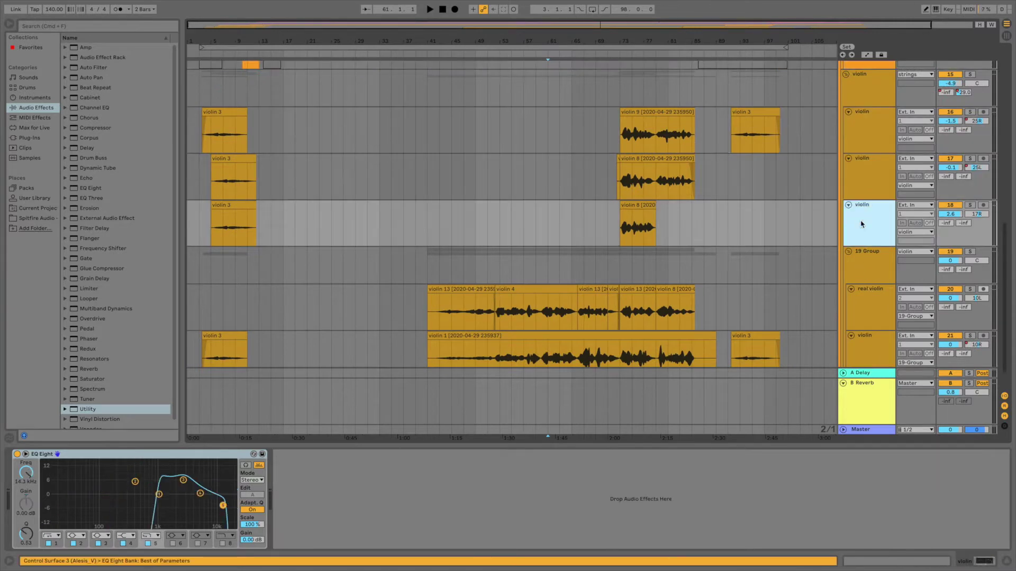
pyautogui.click(860, 269)
pyautogui.scroll(-1, 862, 269)
pyautogui.click(863, 275)
pyautogui.click(863, 321)
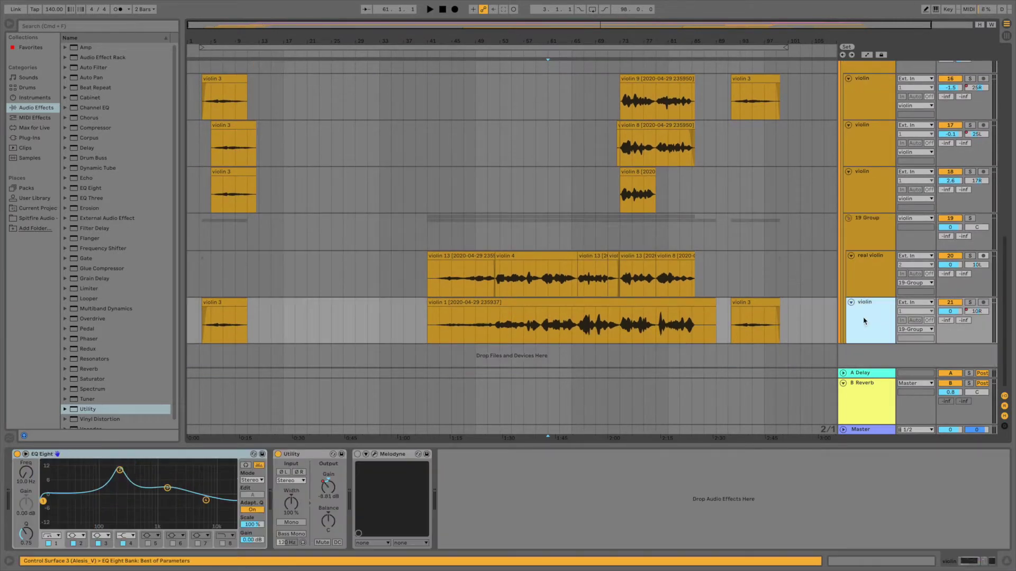
# Step: Show automation envelopes on all tracks and view the B Reverb return's settings
pyautogui.press('a')
pyautogui.click(857, 394)
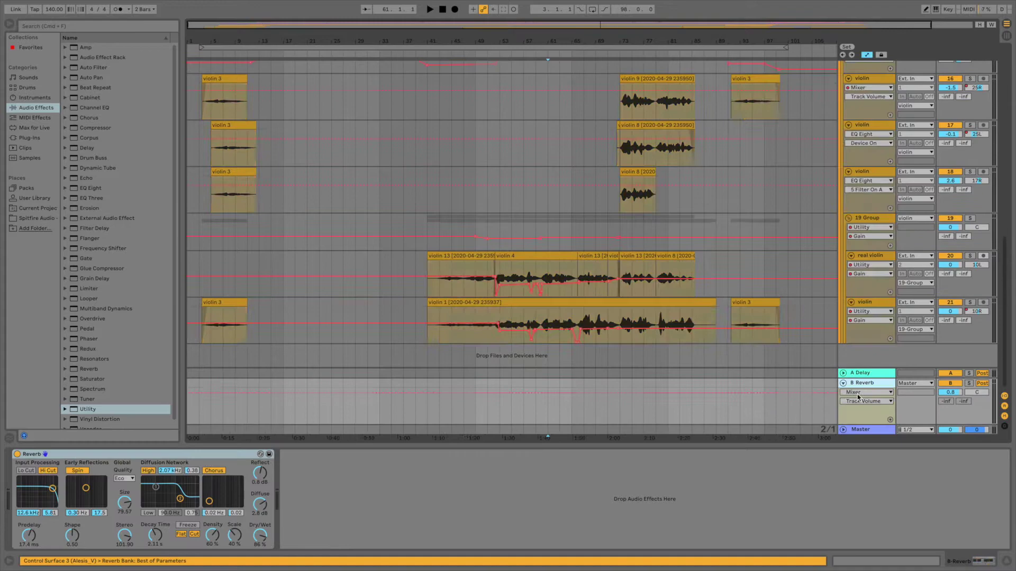
pyautogui.scroll(2, 845, 377)
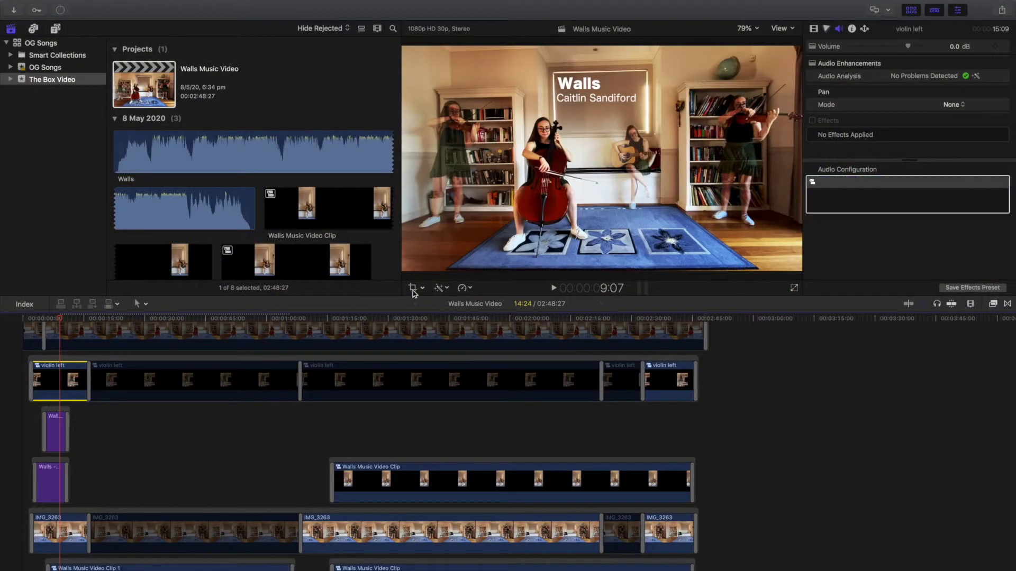
pyautogui.doubleClick(111, 376)
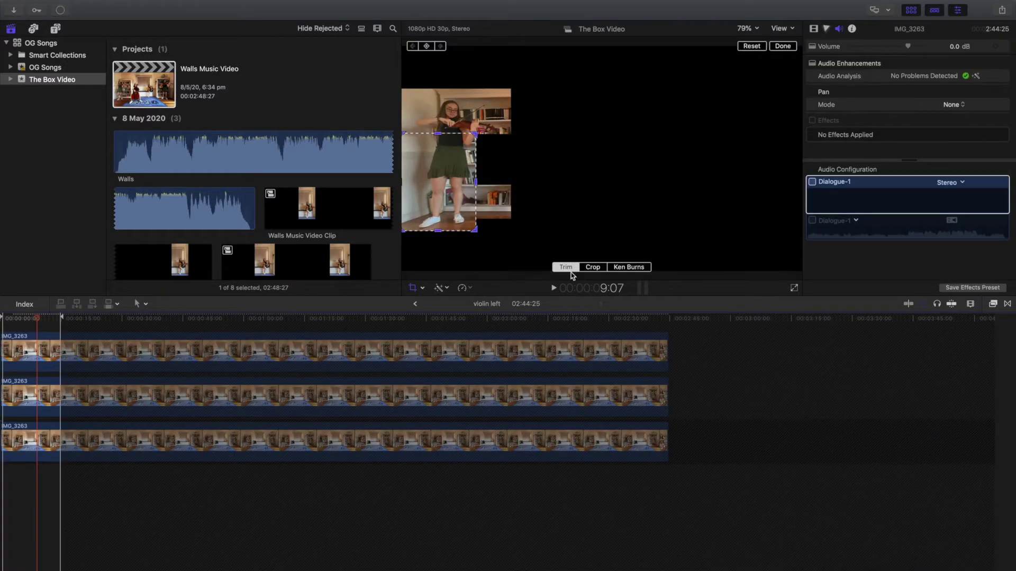
pyautogui.click(415, 305)
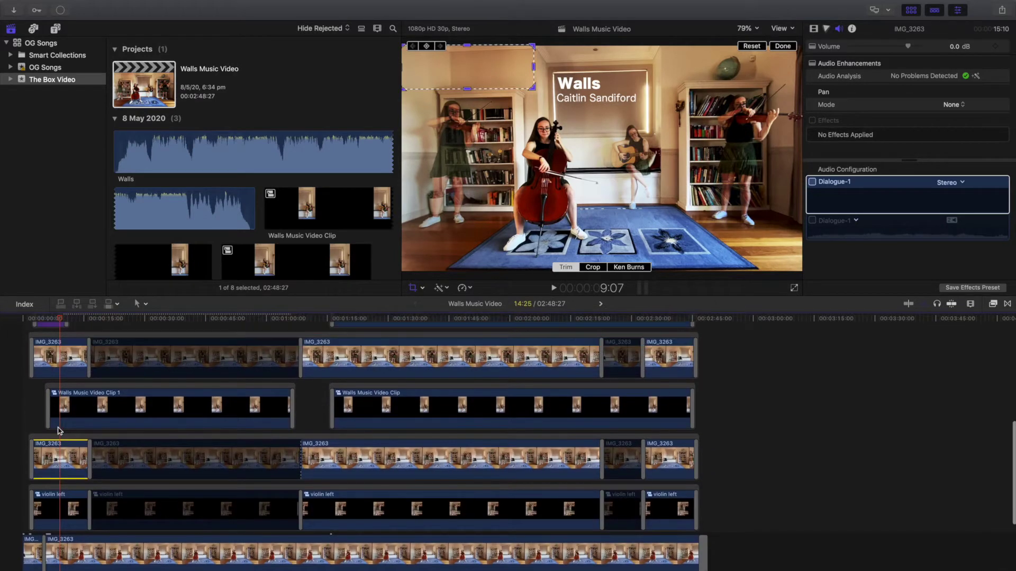
pyautogui.doubleClick(79, 429)
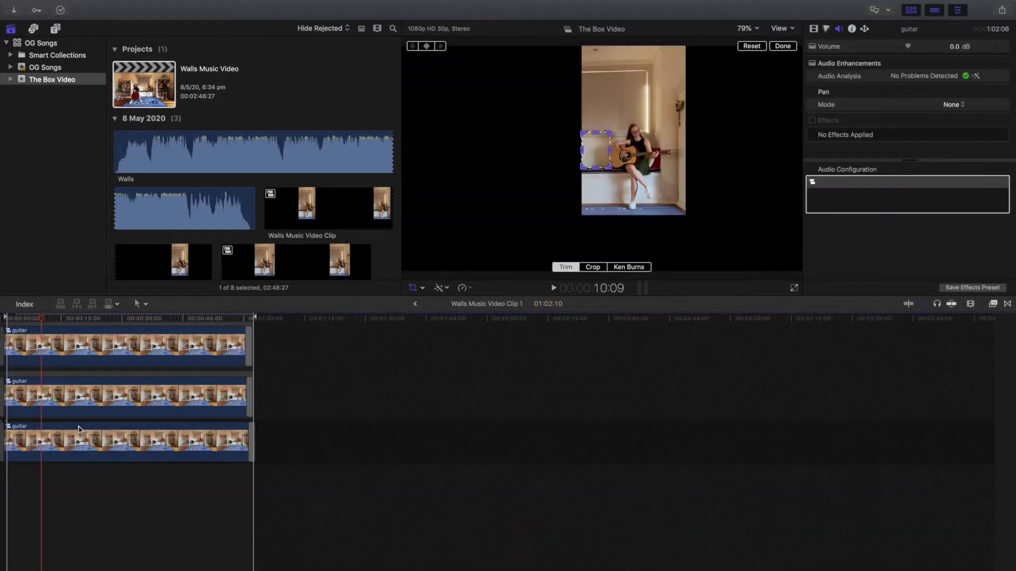
pyautogui.click(414, 304)
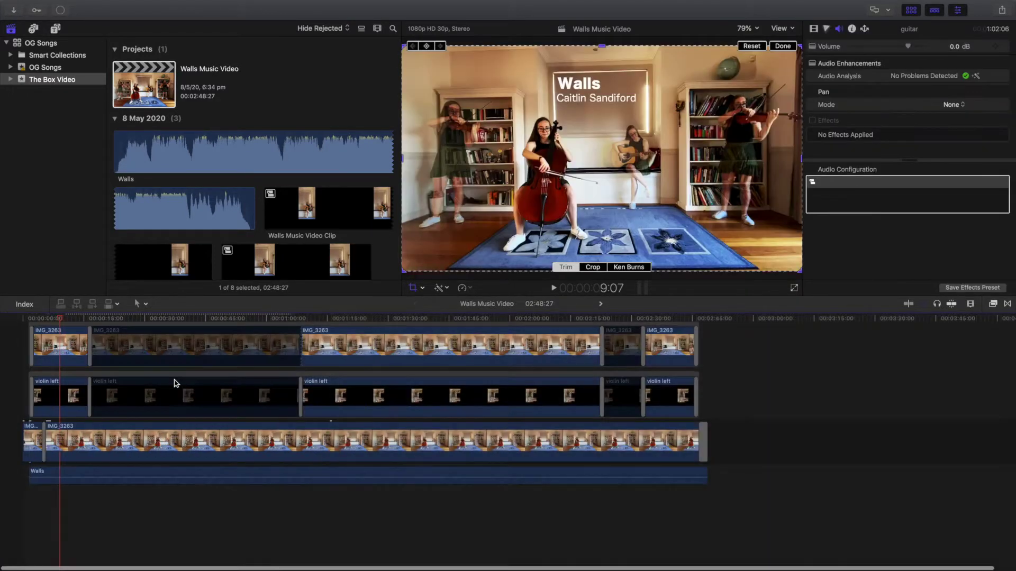
pyautogui.scroll(2, 176, 383)
pyautogui.scroll(5, 74, 408)
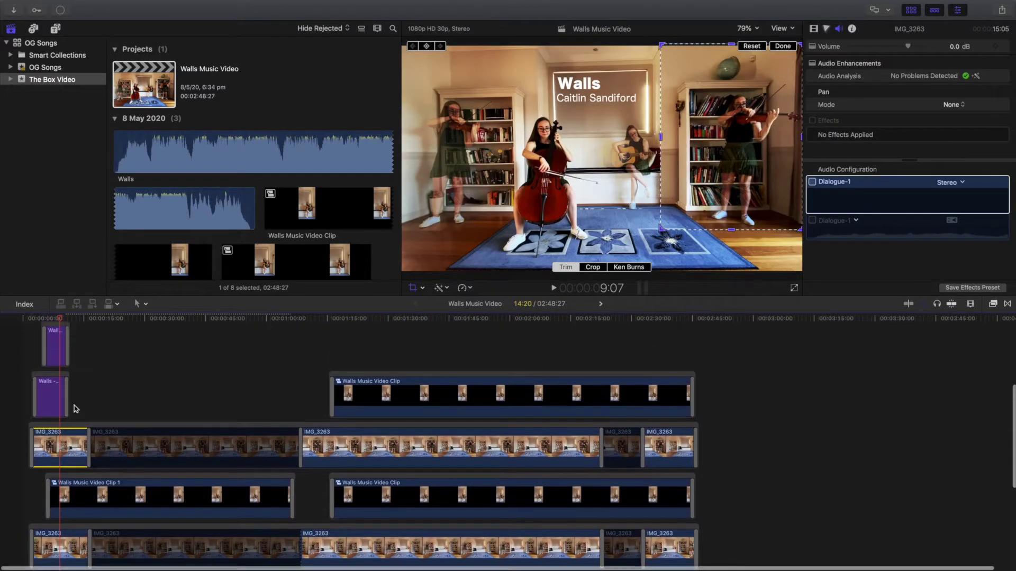
pyautogui.click(56, 404)
pyautogui.scroll(7, 64, 410)
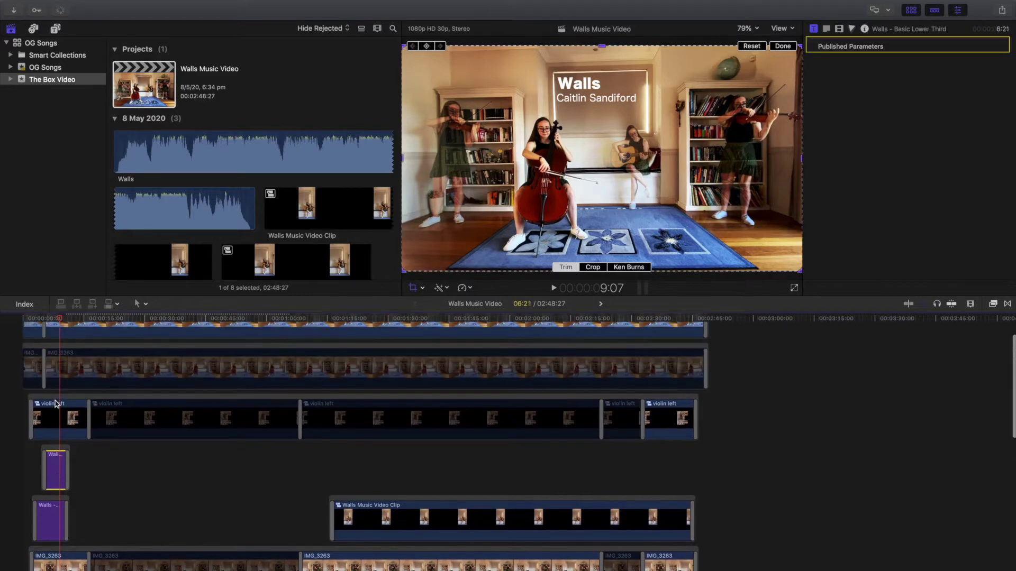
pyautogui.click(79, 422)
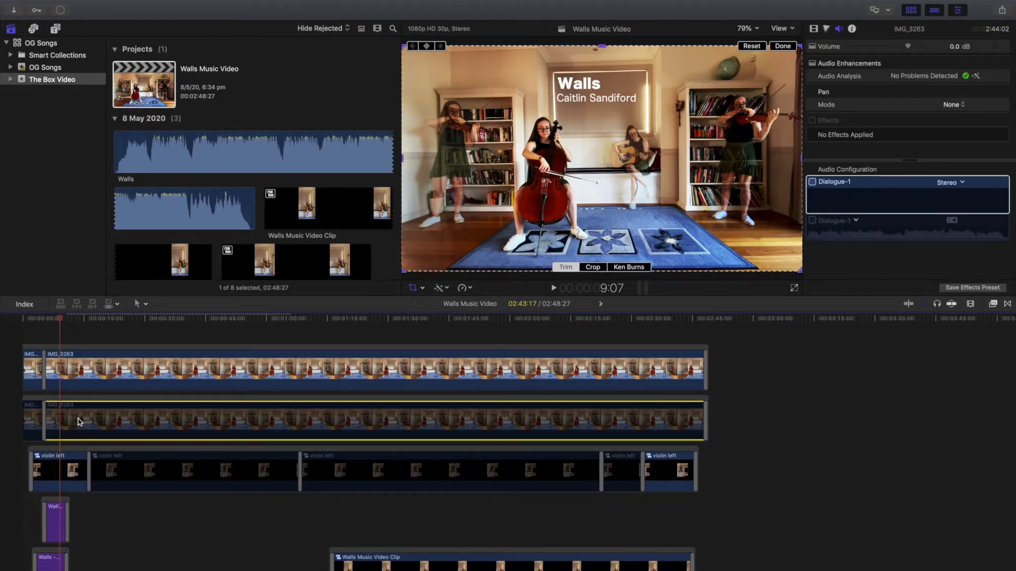
pyautogui.scroll(-2, 78, 421)
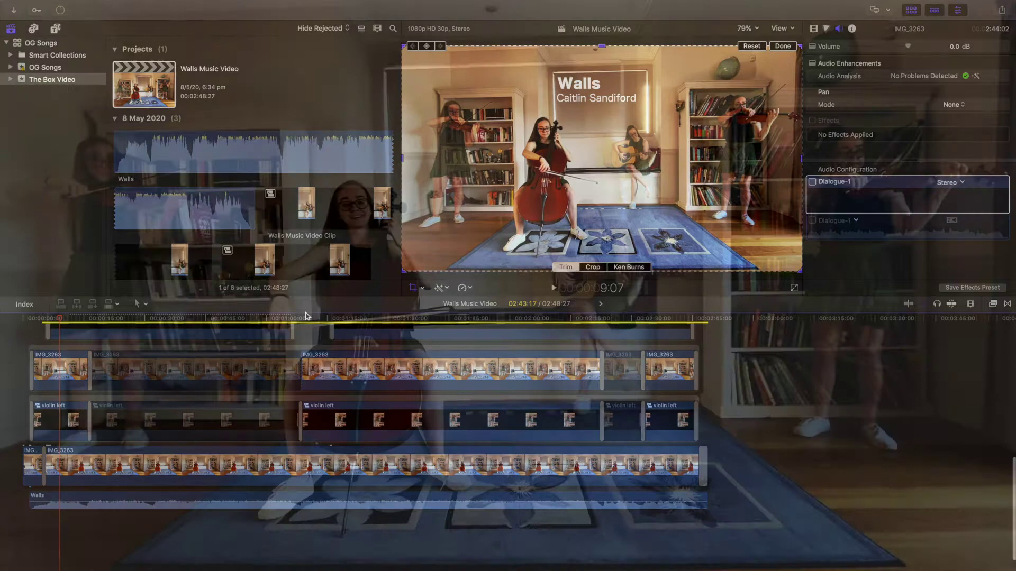